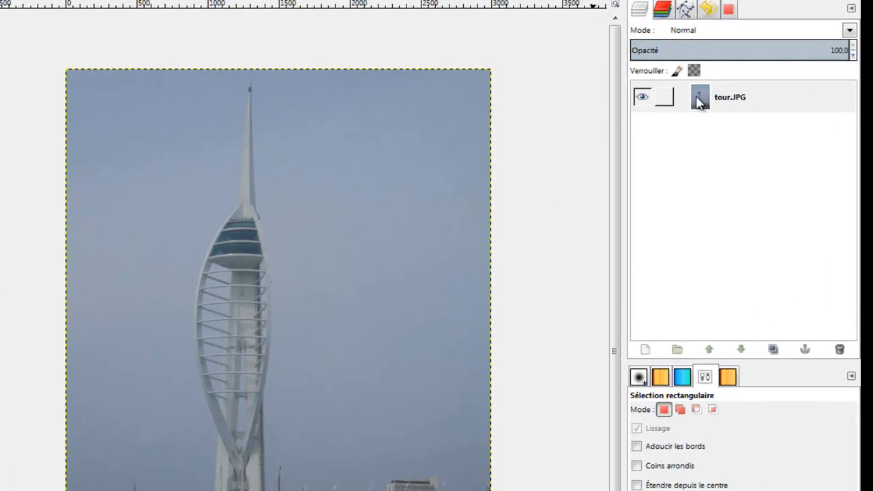
Step: Duplicate the tour.JPG layer and hide the original layer
right_click(653, 88)
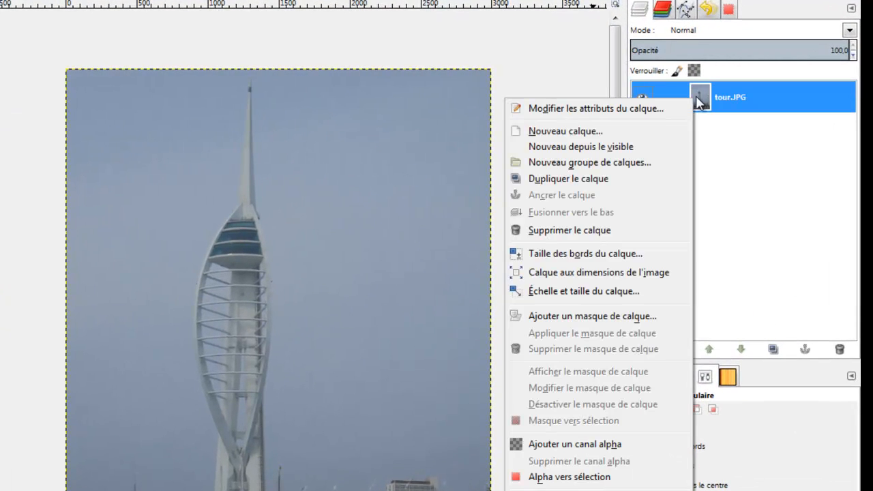
click(594, 179)
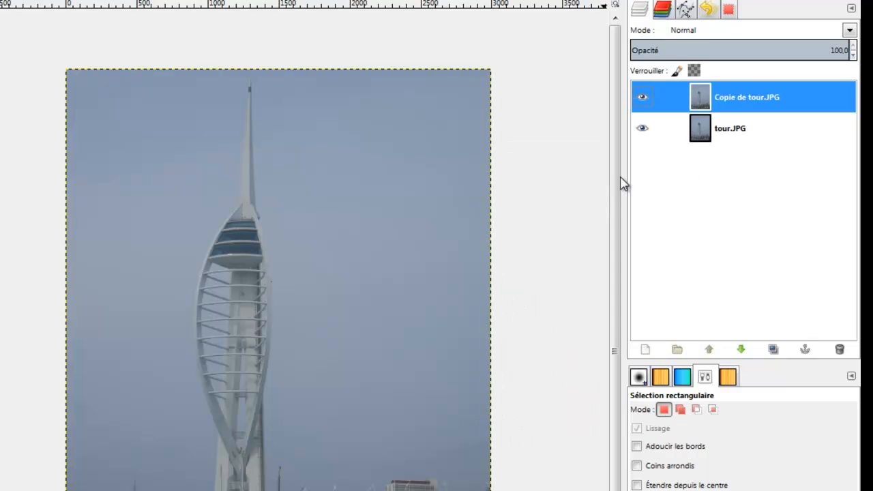
click(647, 130)
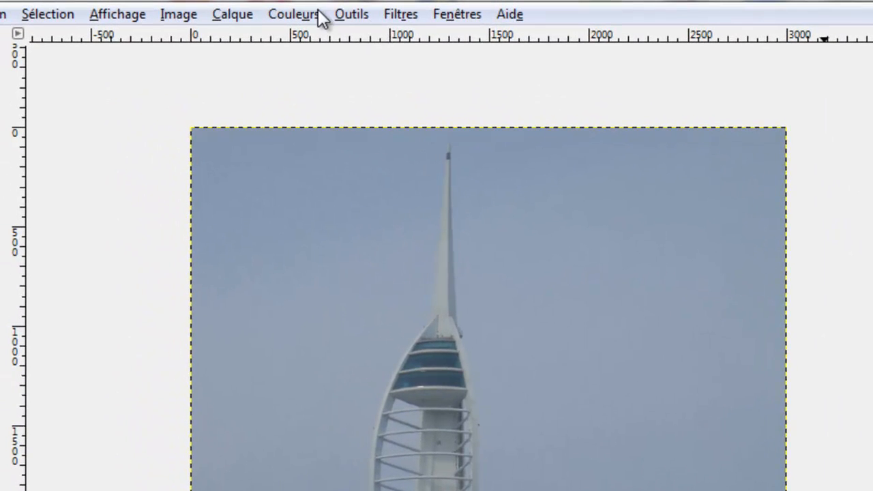
Step: Start a Levels adjustment on the copied layer and lower the input white point to 186
click(304, 15)
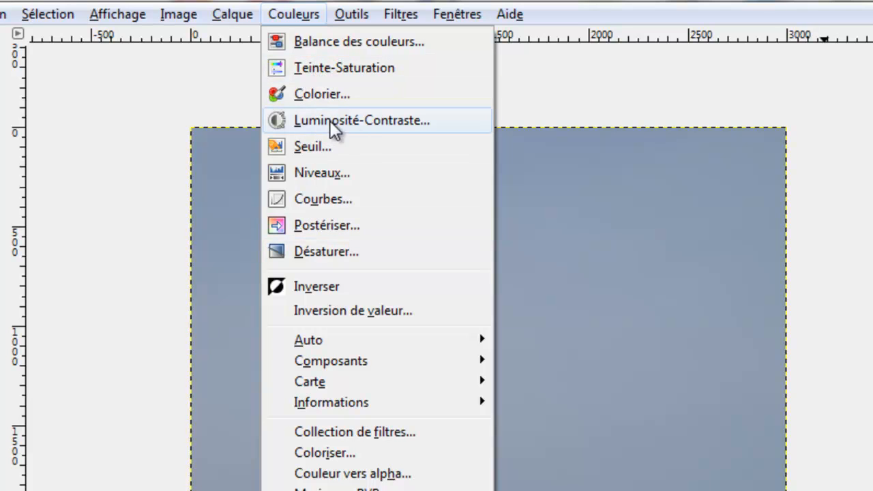
click(309, 172)
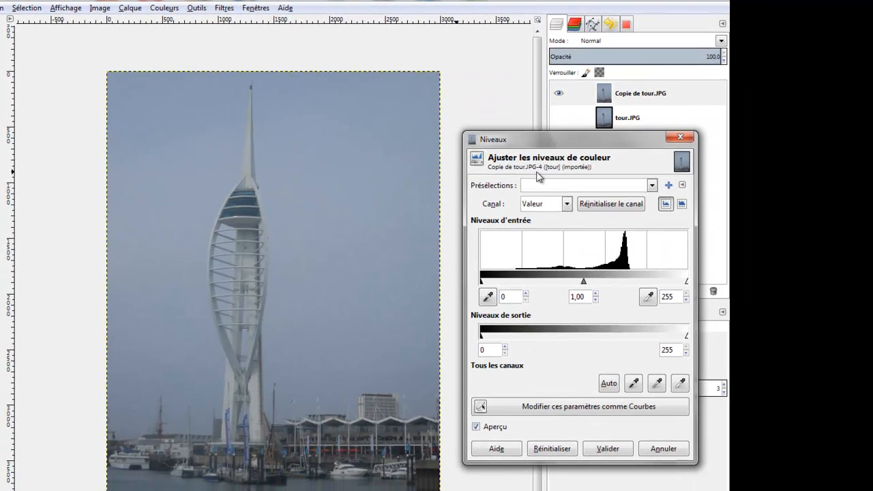
drag(562, 135, 436, 166)
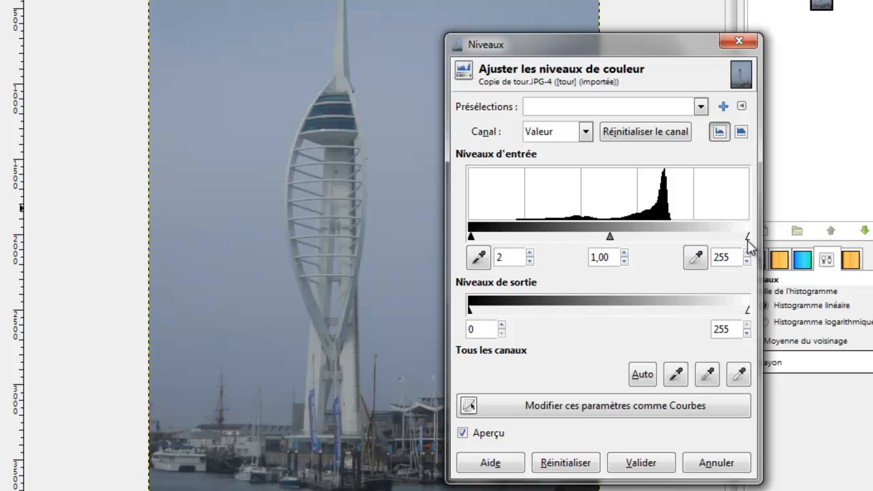
drag(748, 237, 747, 237)
drag(748, 238, 673, 235)
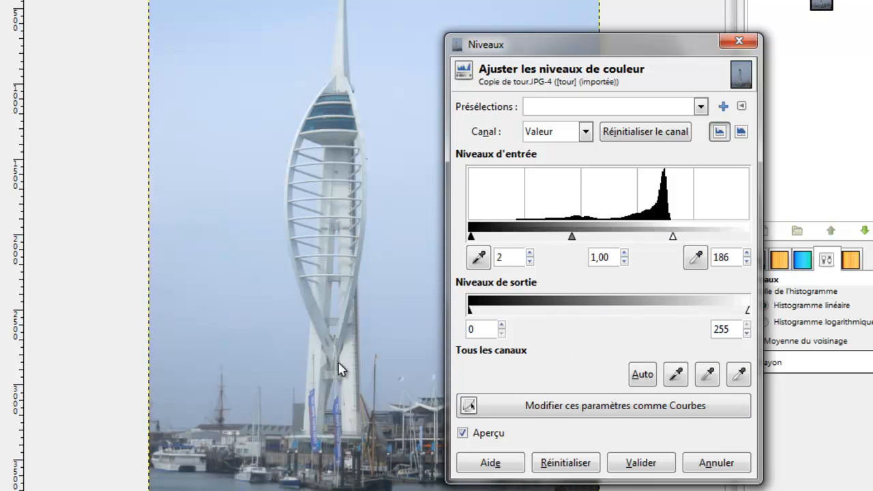
Step: Compare the adjusted copy with the original by toggling layer visibility, and leave only the copy shown
drag(552, 41, 661, 69)
click(681, 77)
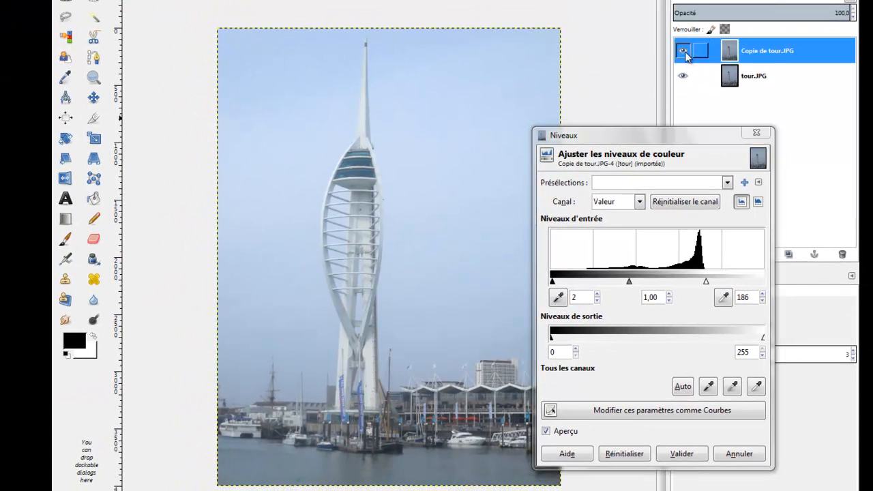
click(683, 51)
click(684, 53)
click(684, 52)
click(684, 53)
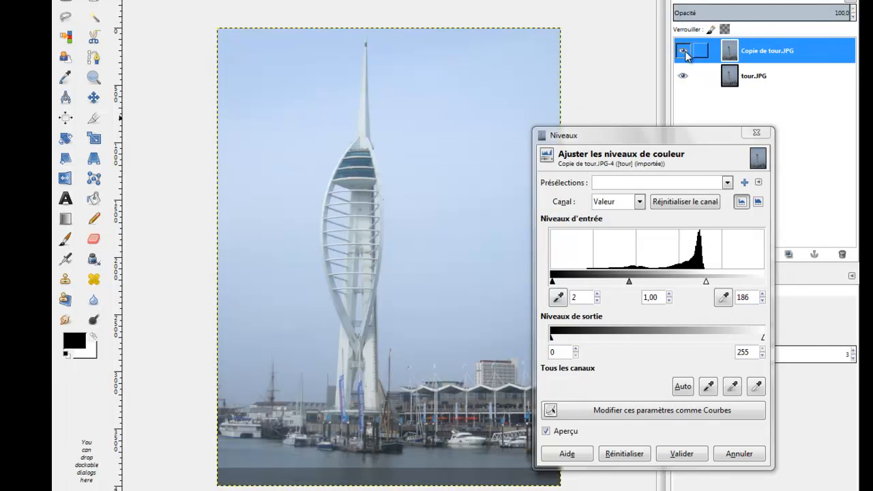
click(684, 53)
click(684, 52)
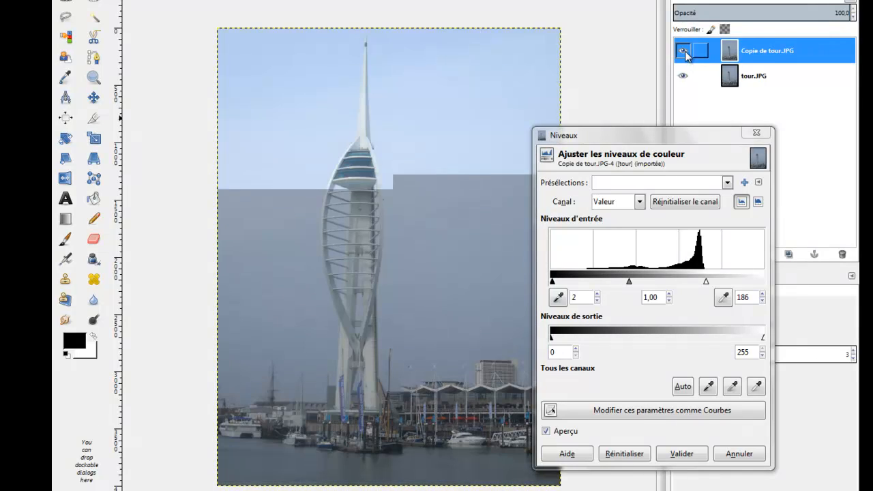
click(683, 76)
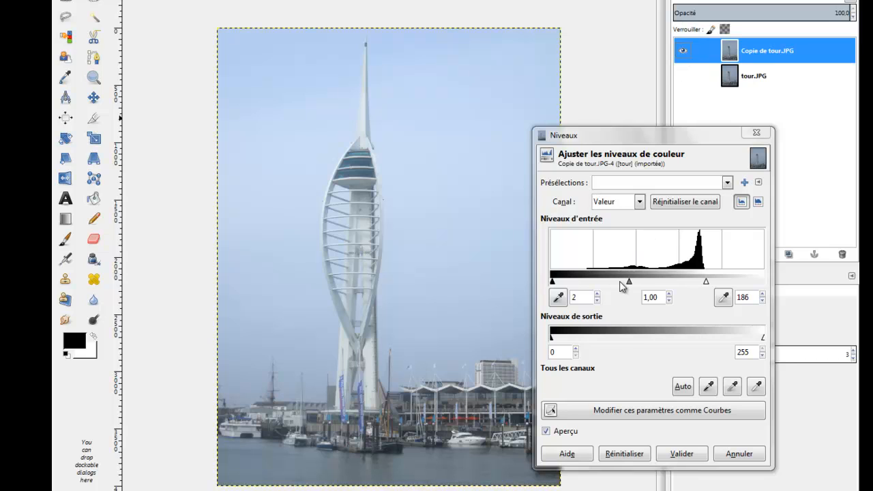
Step: Set the input levels to a black point of 42, a white point of 184 and a gamma of 1.52
click(552, 281)
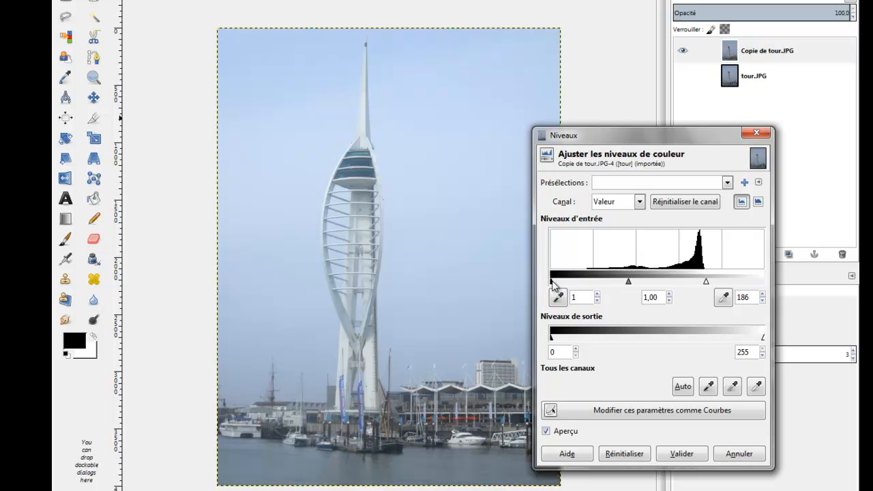
drag(553, 283, 586, 283)
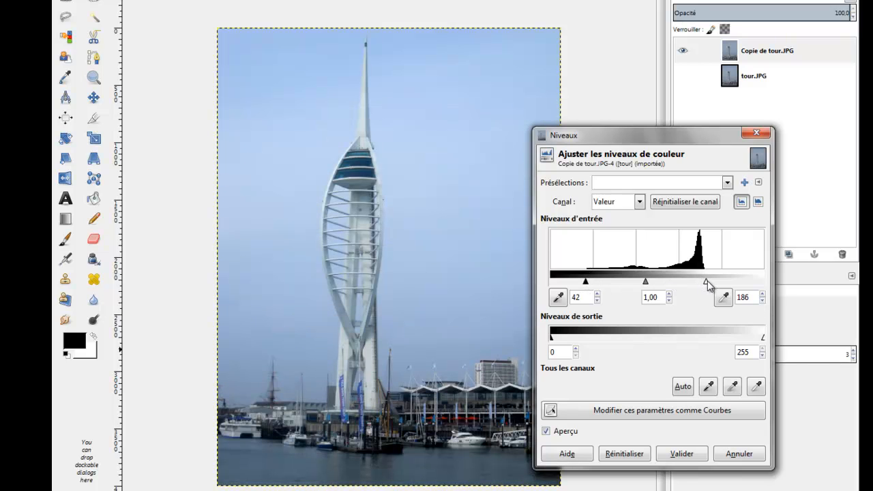
drag(707, 280, 704, 281)
drag(645, 281, 626, 285)
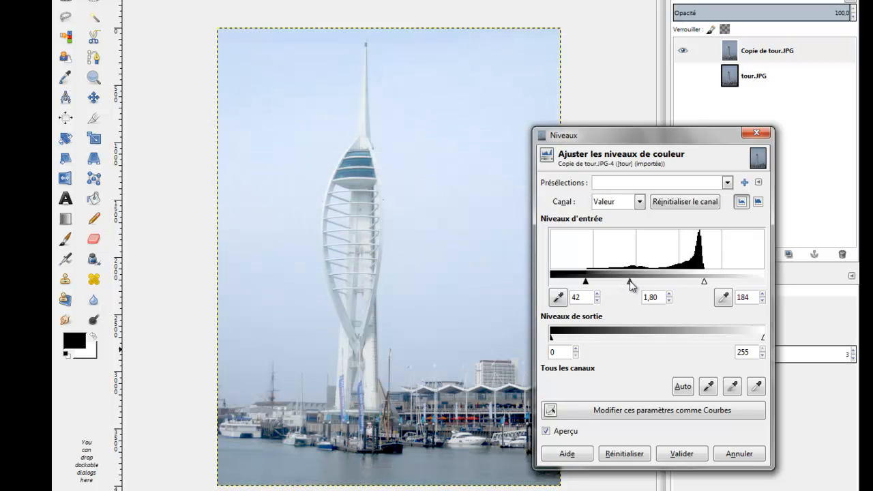
drag(630, 281, 633, 285)
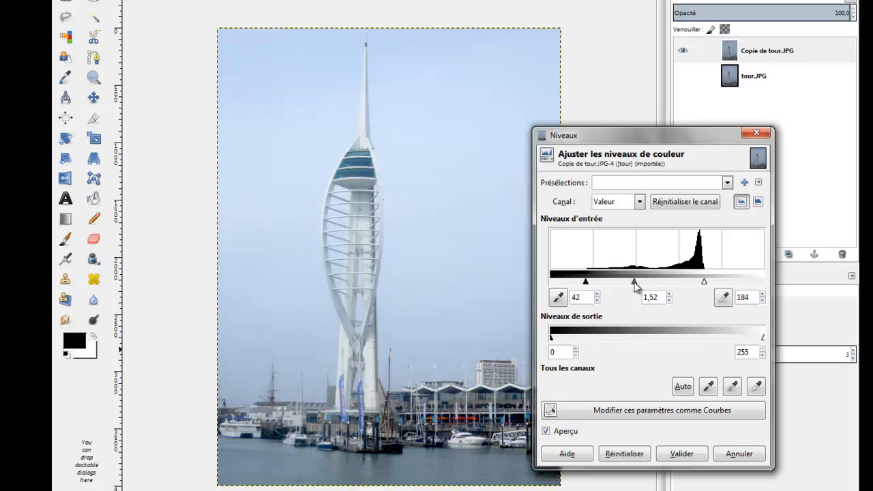
Step: Show the original layer, compare it with the copy by toggling the copy's visibility, and apply the Levels adjustment
drag(670, 149, 721, 173)
click(683, 76)
click(685, 60)
click(683, 55)
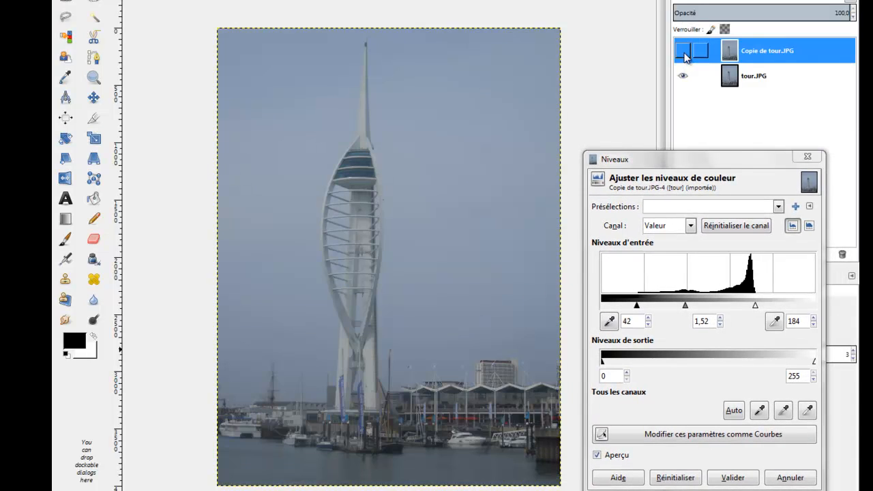
click(685, 55)
click(684, 55)
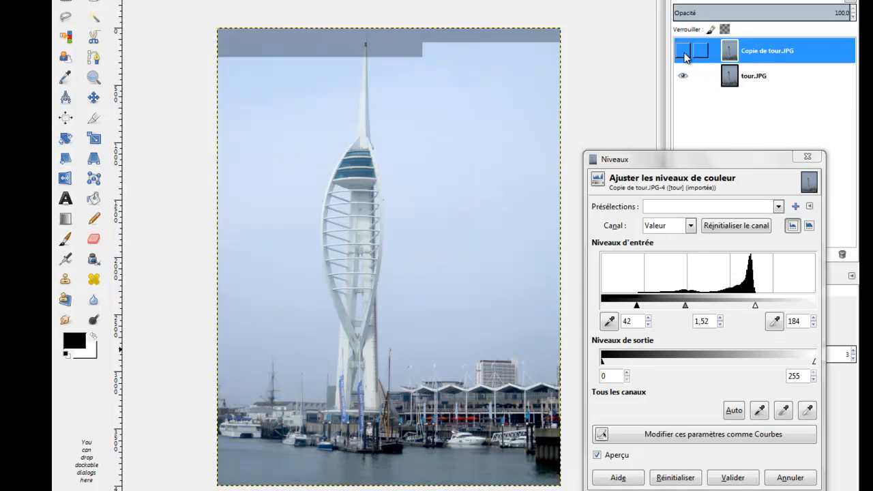
click(684, 55)
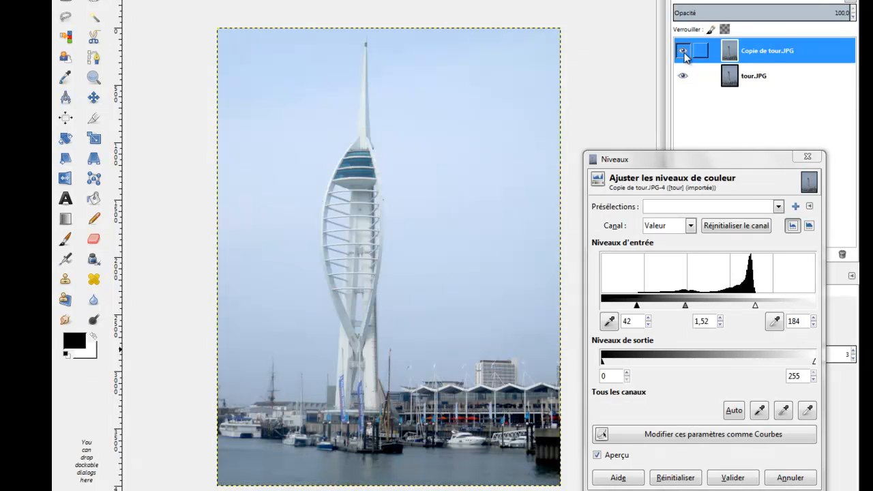
click(684, 54)
click(685, 55)
drag(727, 165, 644, 156)
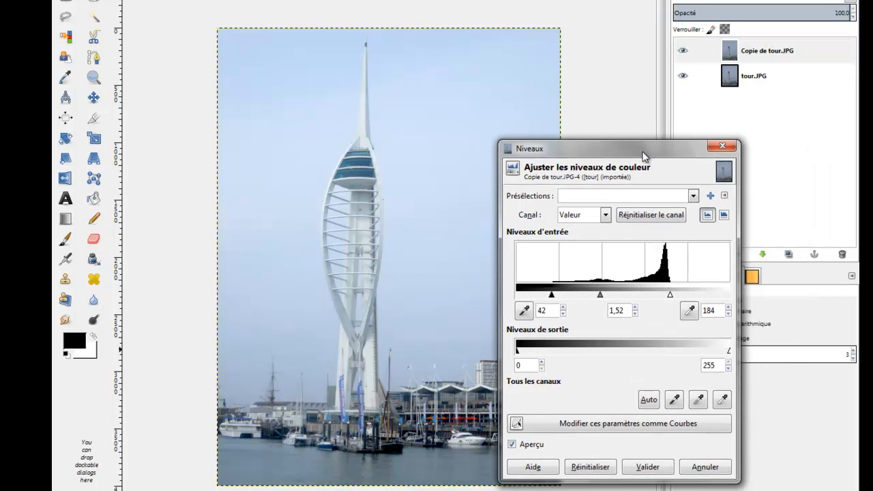
click(648, 467)
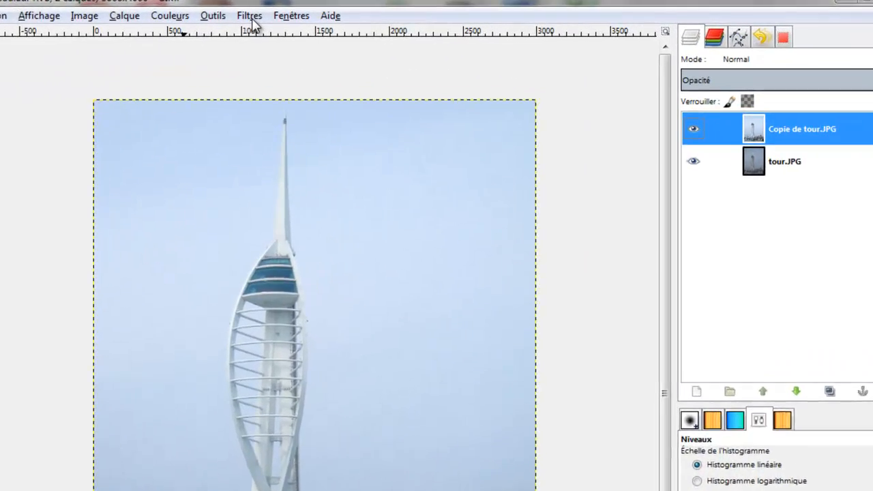
Step: Open the sharpening filter Renforcer la netteté on the copied layer and move its preview to the large white yacht
click(348, 18)
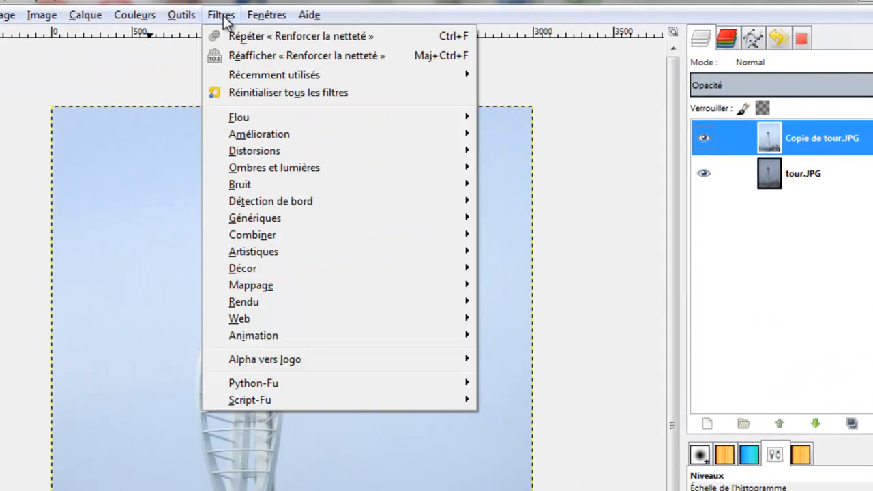
mouse_move(251, 137)
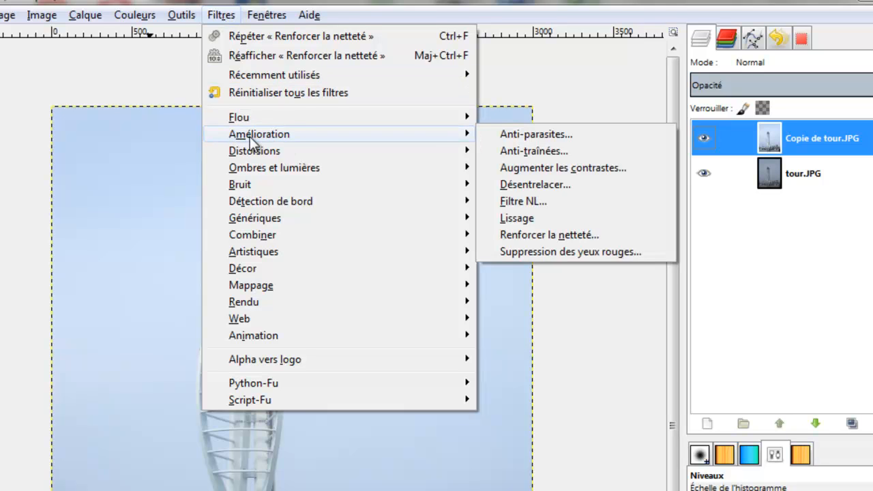
click(551, 235)
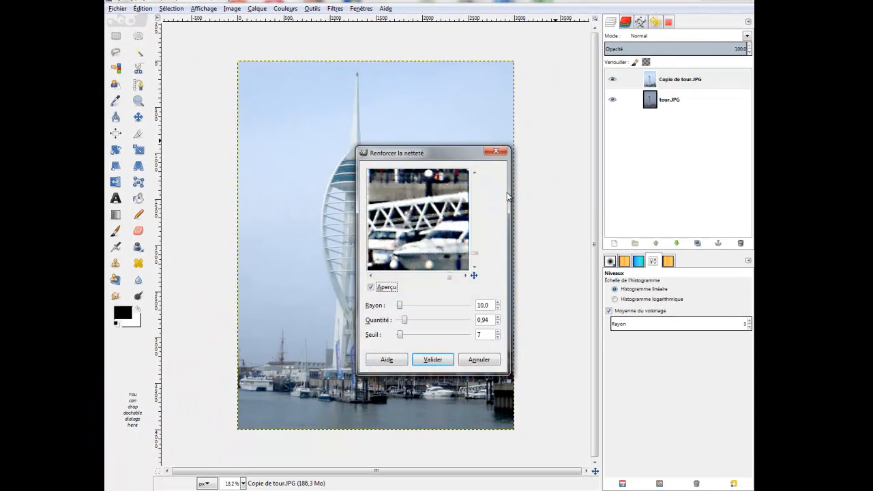
drag(448, 155, 518, 154)
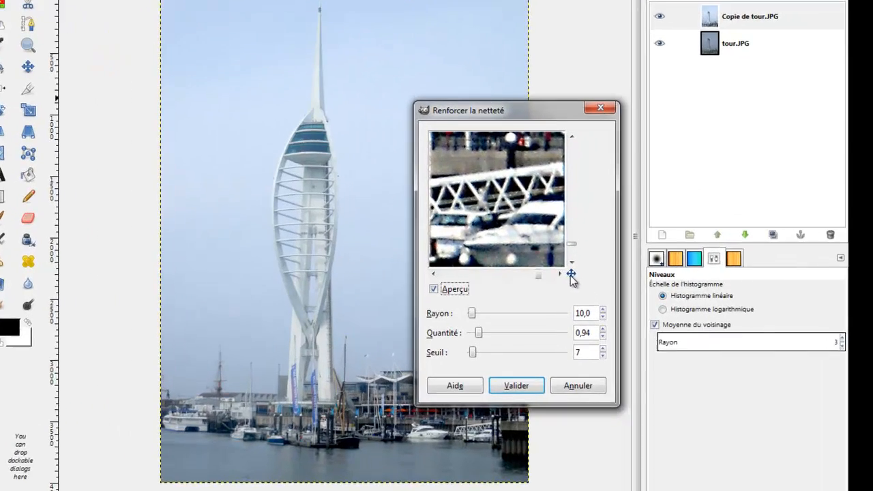
click(547, 273)
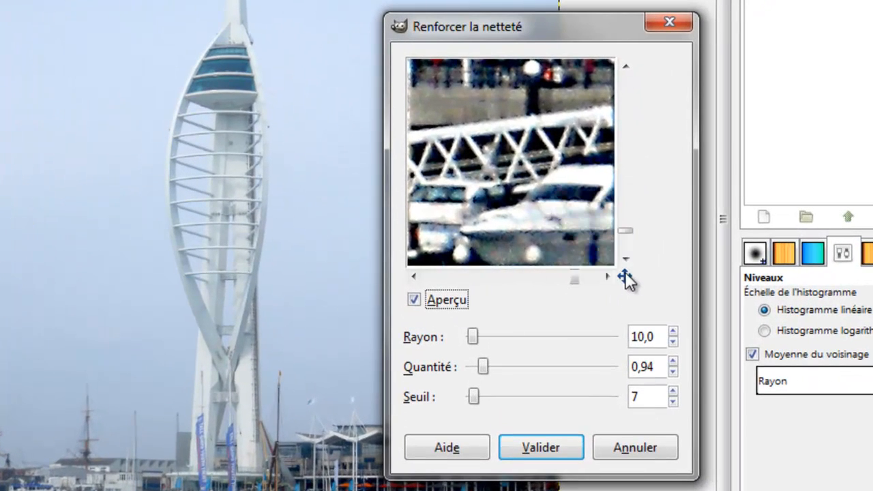
click(625, 275)
mouse_move(625, 273)
mouse_down()
mouse_move(593, 225)
mouse_move(596, 268)
mouse_move(613, 273)
mouse_up()
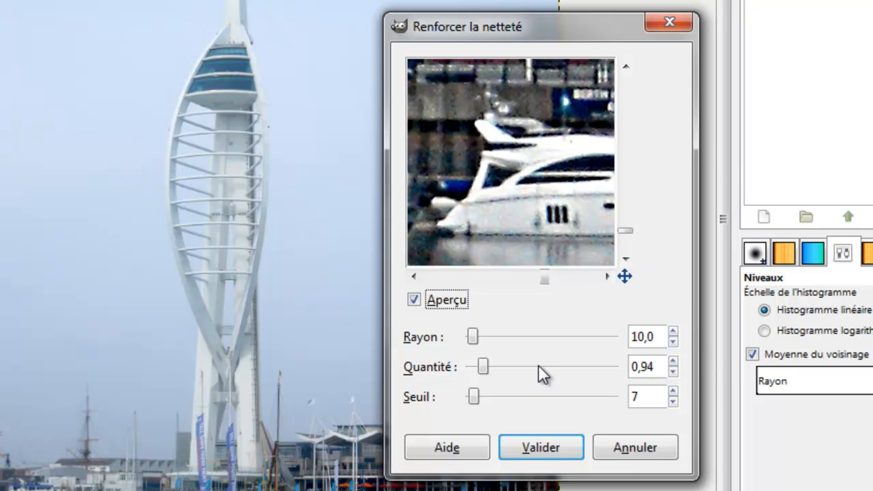
Step: Try much larger sharpening radii, up to about 362, and settle on a radius of 11.0
drag(470, 338, 496, 341)
drag(493, 340, 571, 336)
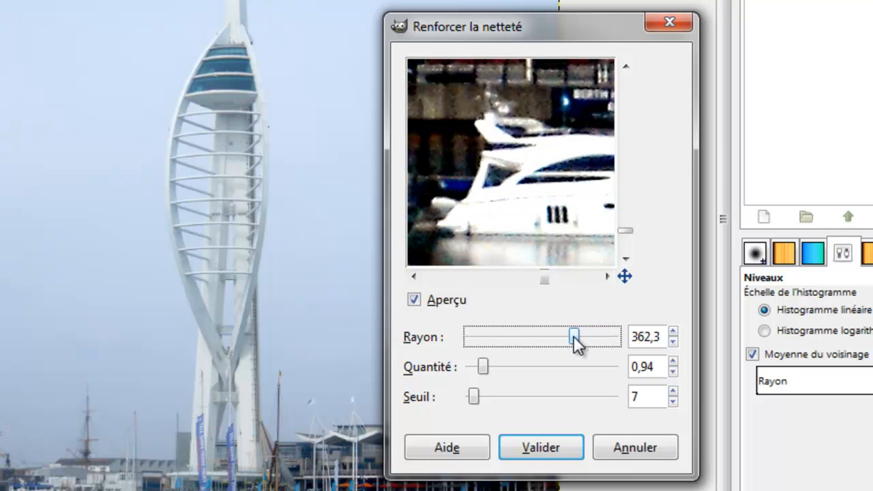
mouse_move(573, 335)
mouse_down()
mouse_move(483, 336)
mouse_move(556, 338)
mouse_up()
drag(557, 337, 497, 337)
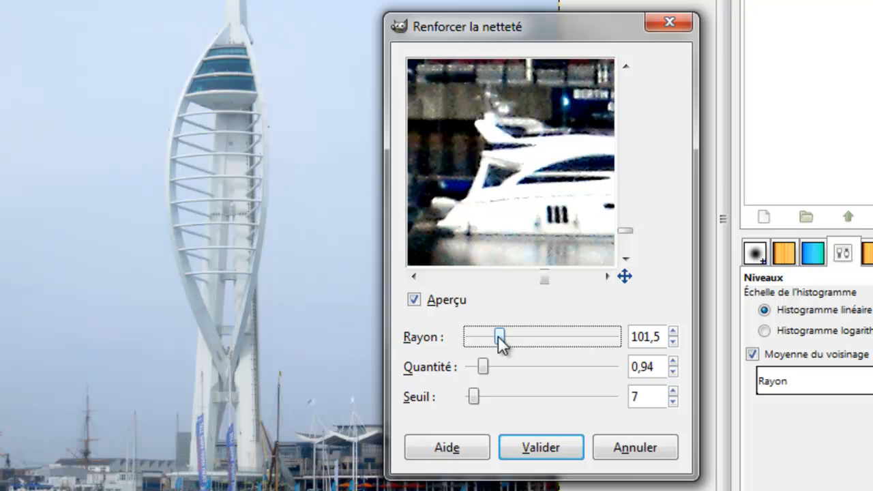
drag(500, 337, 474, 340)
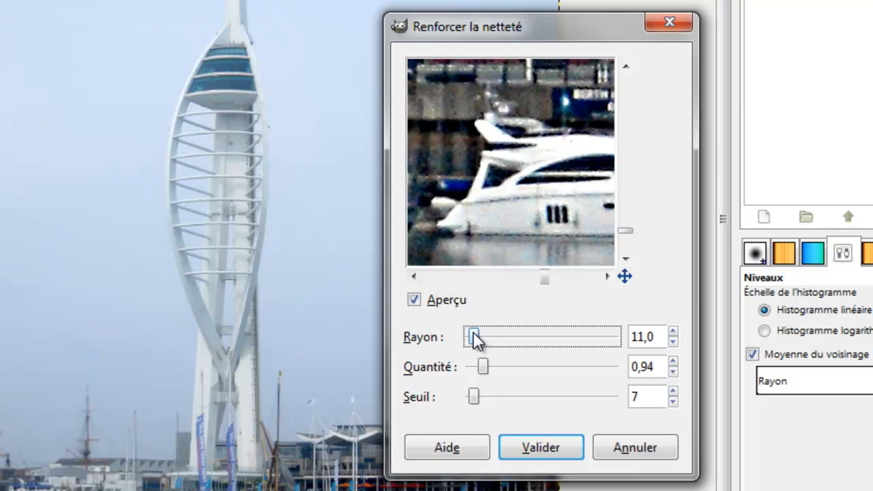
Step: Set the sharpening amount to 1.01 with a threshold of 7, check the quayside in the preview and apply the filter
mouse_move(487, 364)
mouse_down()
mouse_move(576, 368)
mouse_move(480, 361)
mouse_move(489, 367)
mouse_up()
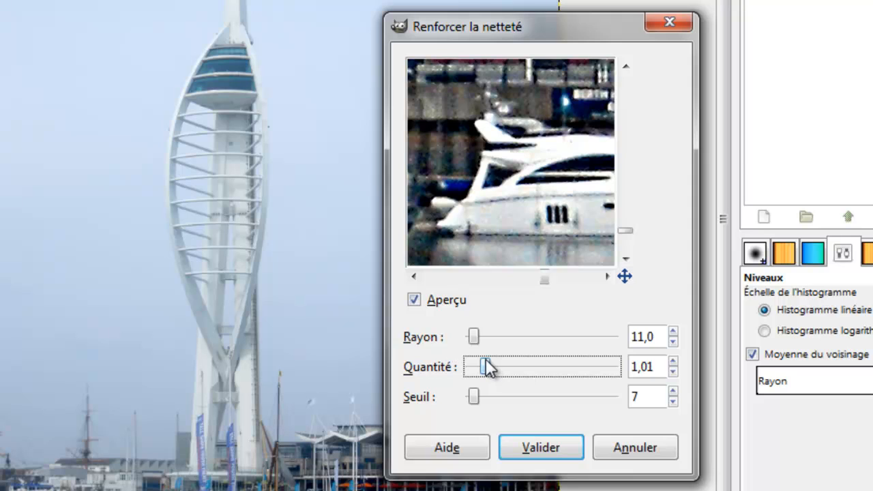
click(474, 396)
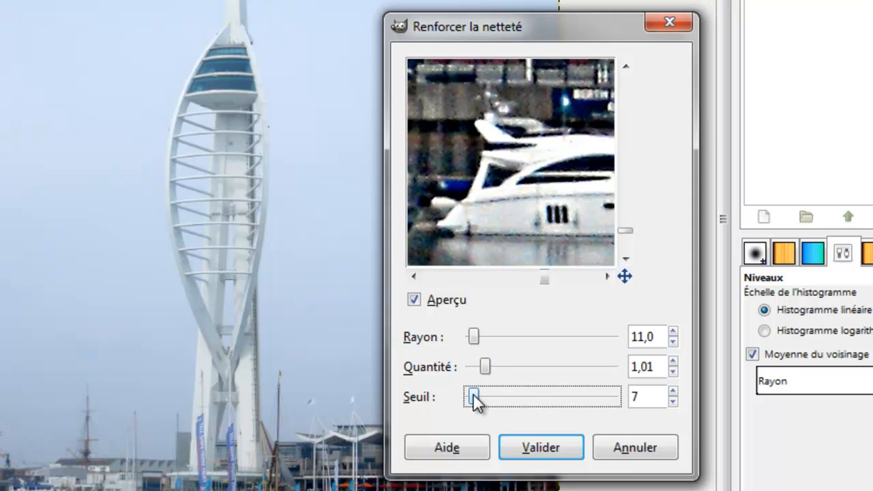
mouse_move(474, 397)
mouse_down()
mouse_move(597, 397)
mouse_move(470, 397)
mouse_move(498, 393)
mouse_move(472, 393)
mouse_move(480, 401)
mouse_move(478, 392)
mouse_up()
mouse_move(630, 274)
mouse_down()
mouse_move(598, 244)
mouse_move(609, 238)
mouse_move(610, 266)
mouse_move(583, 253)
mouse_move(621, 268)
mouse_move(623, 288)
mouse_up()
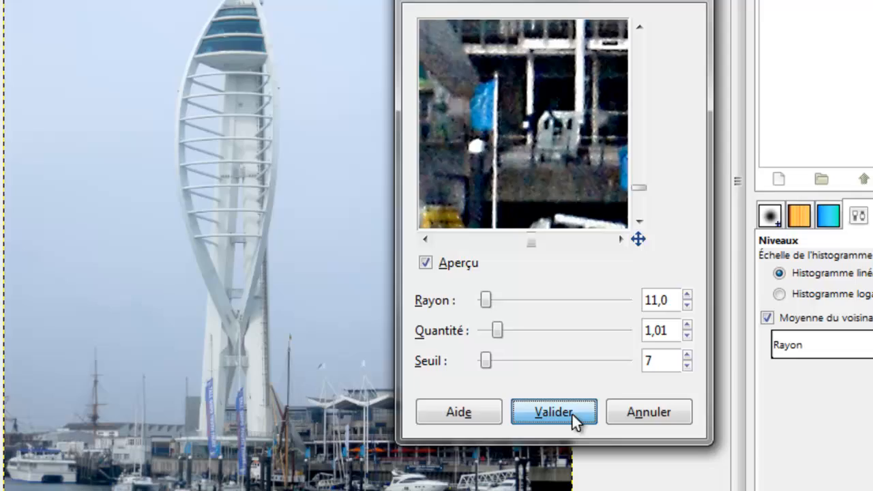
click(563, 455)
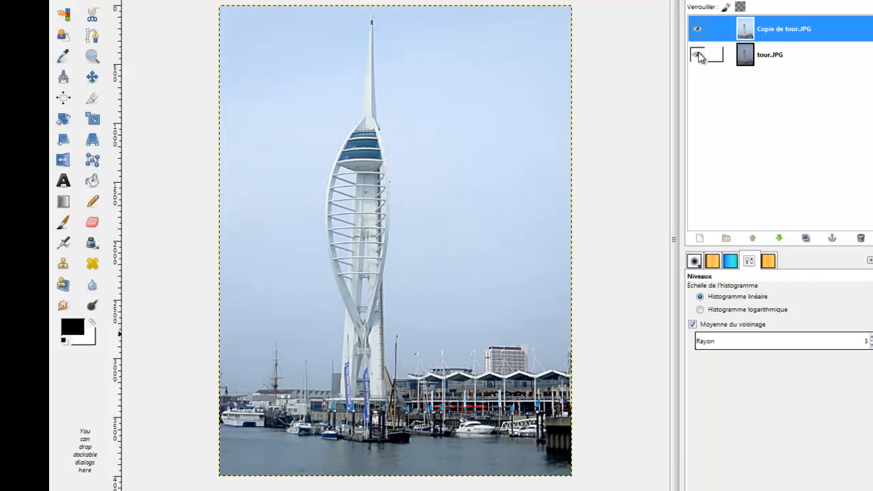
Step: Compare the sharpened copy with the original photo by hiding and showing the copied layer
click(697, 30)
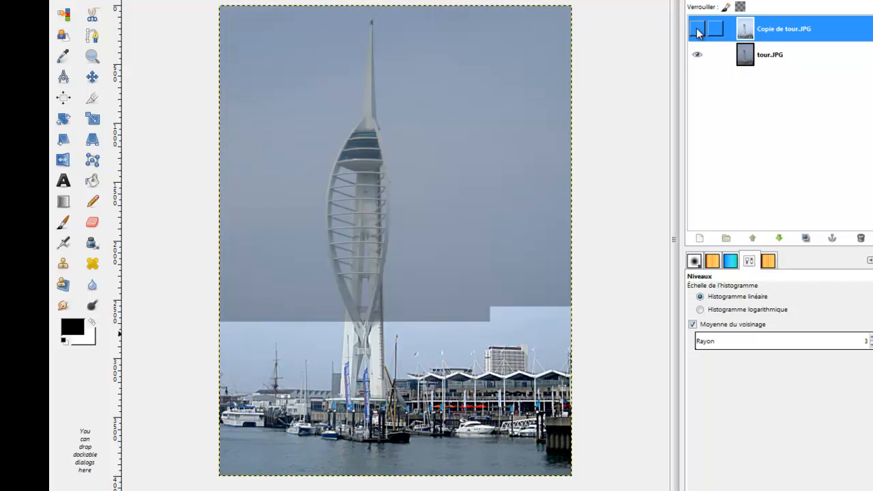
click(697, 30)
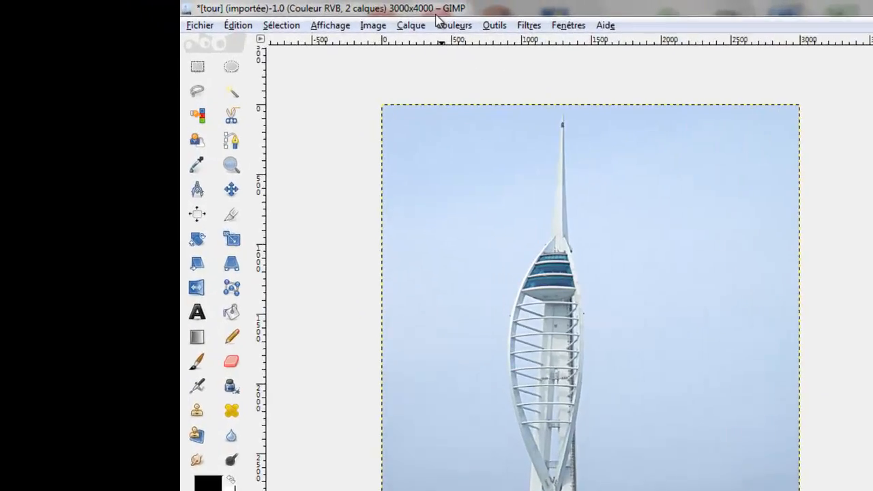
Step: Adjust the copied layer with Teinte-Saturation, setting the saturation to 6 and the lightness to 10
click(296, 16)
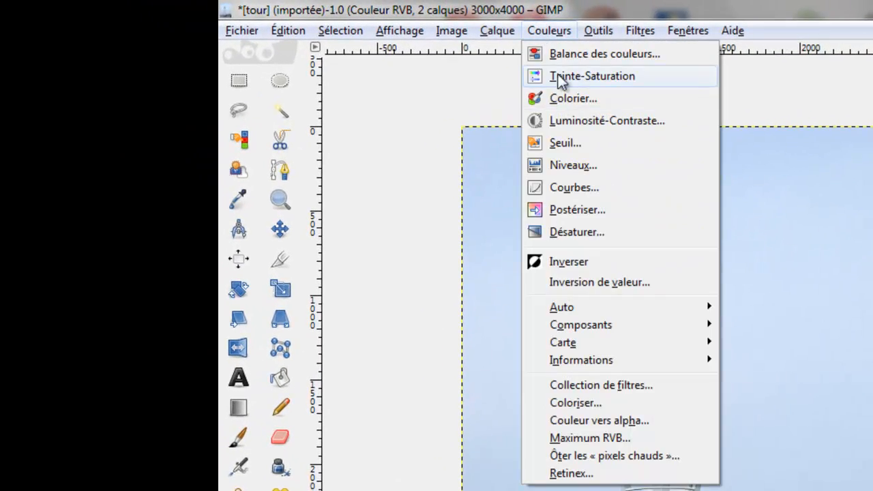
click(584, 76)
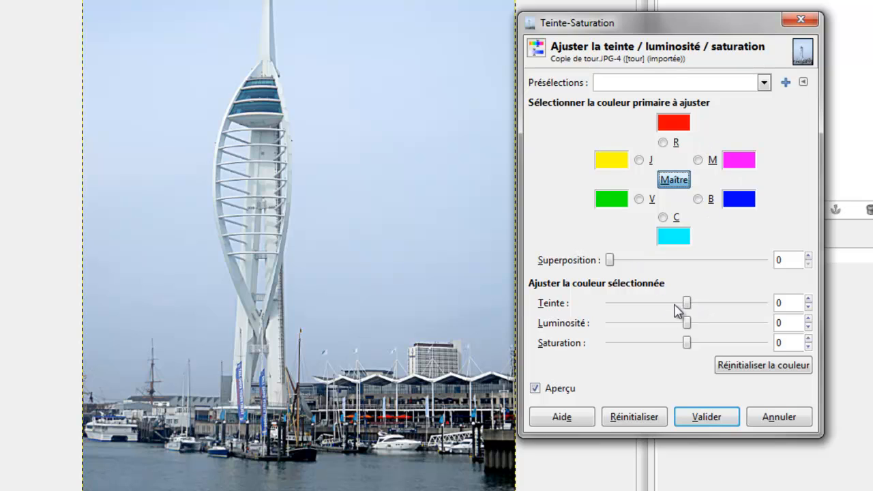
mouse_move(686, 342)
mouse_down()
mouse_move(696, 346)
mouse_move(661, 347)
mouse_move(692, 346)
mouse_up()
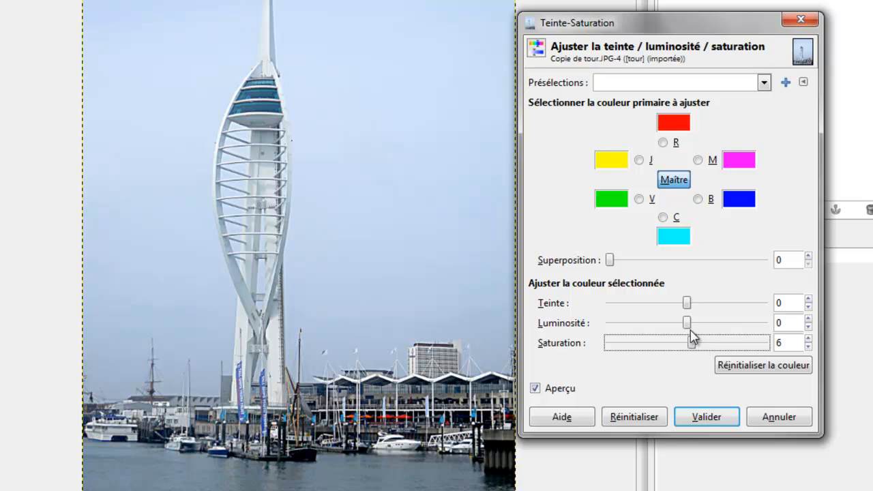
drag(686, 327, 694, 328)
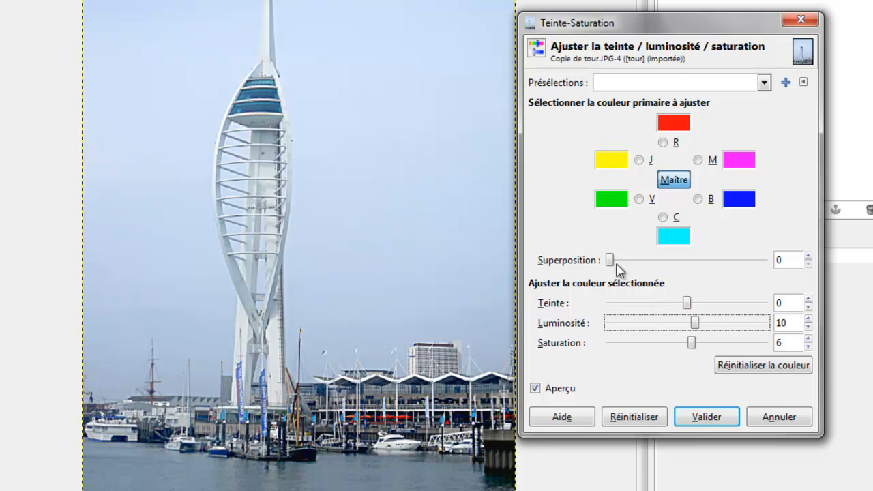
click(694, 417)
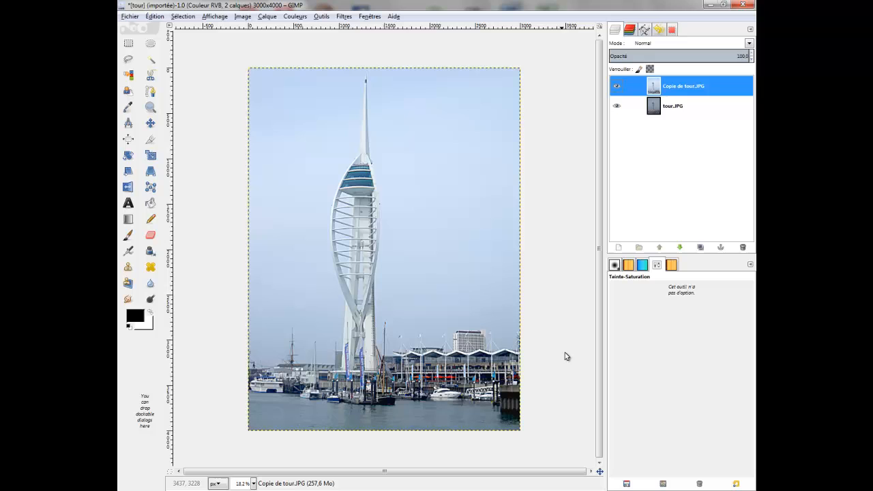
Step: Compare the colour-adjusted copy with the original tower photo by hiding and showing the copied layer
click(617, 87)
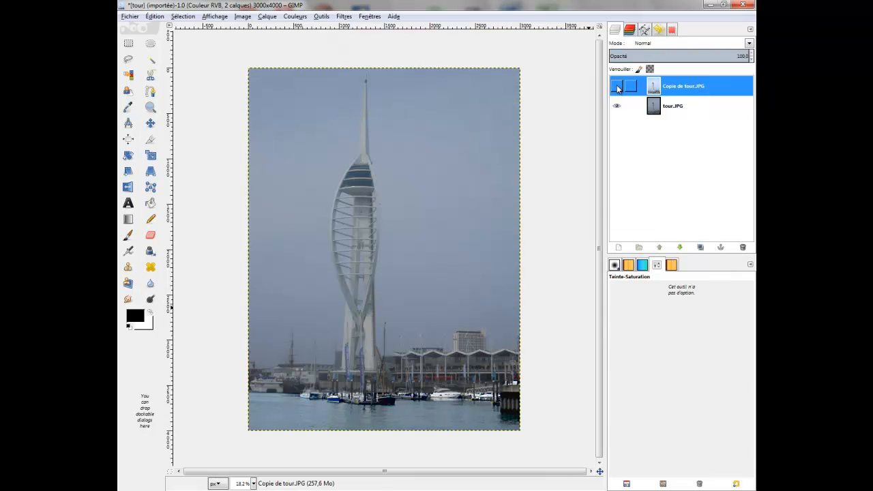
click(617, 87)
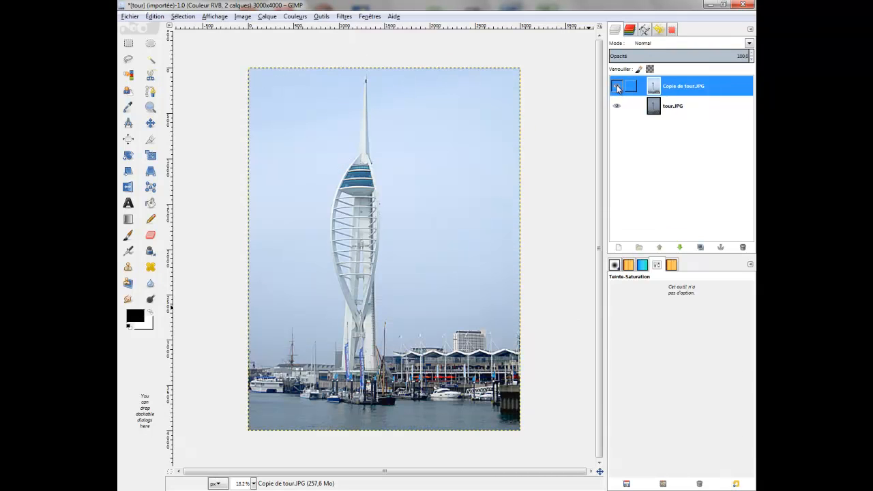
click(557, 139)
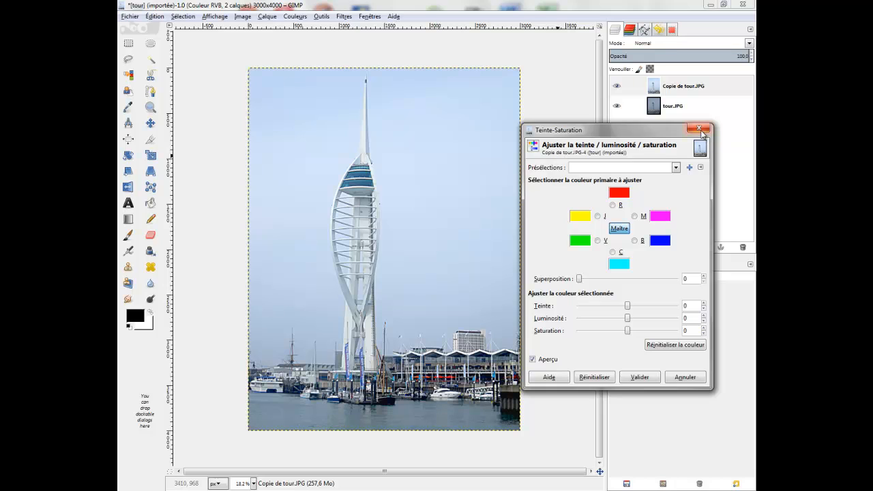
key(Escape)
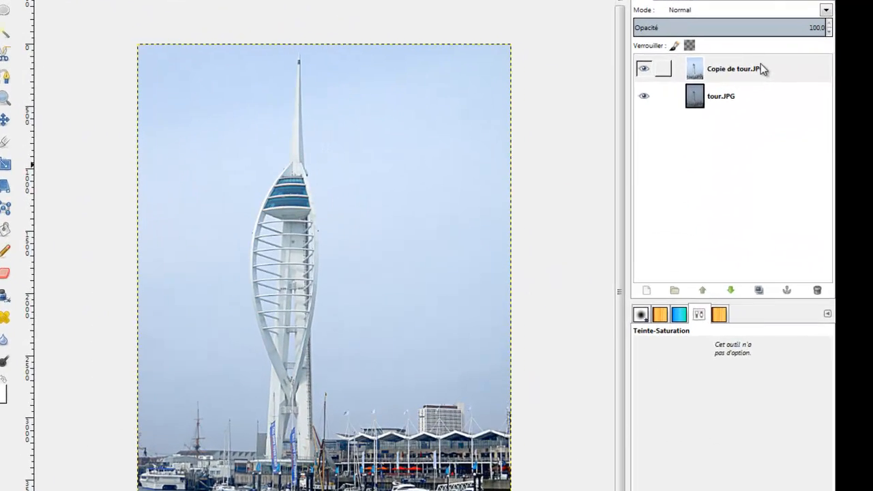
Step: Flatten the image so the corrected copy and the original photo merge into a single layer
right_click(703, 86)
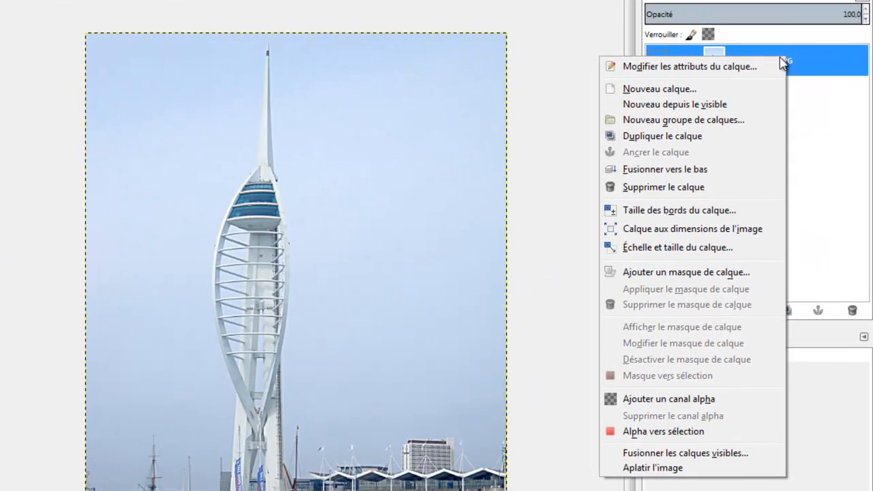
click(678, 469)
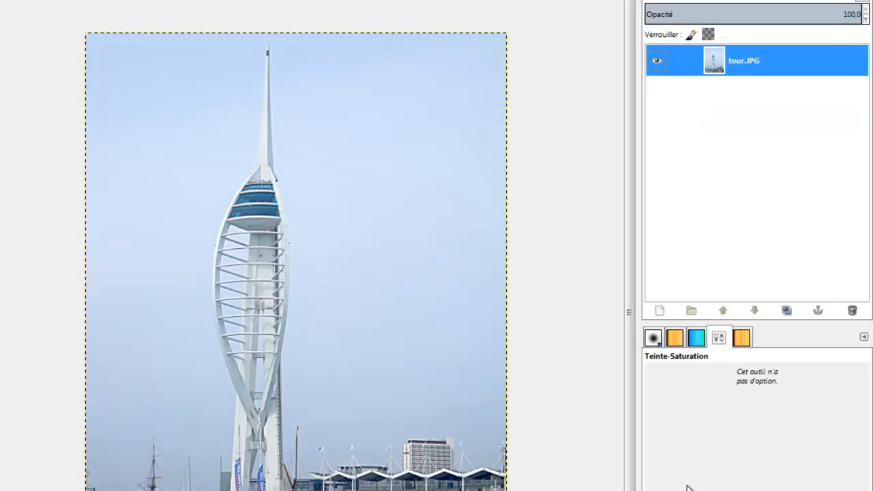